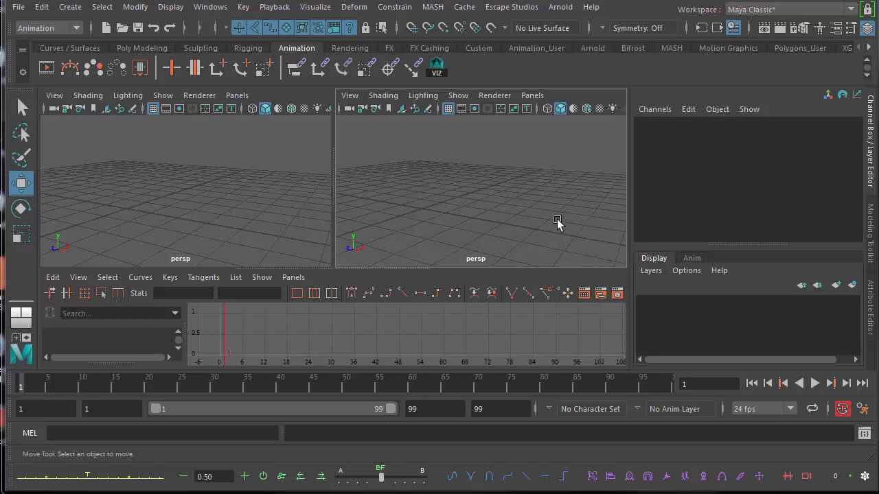
Arrange the workspace as Three Panes Split Top with the Graph Editor in the lower pane
drag(434, 267, 437, 258)
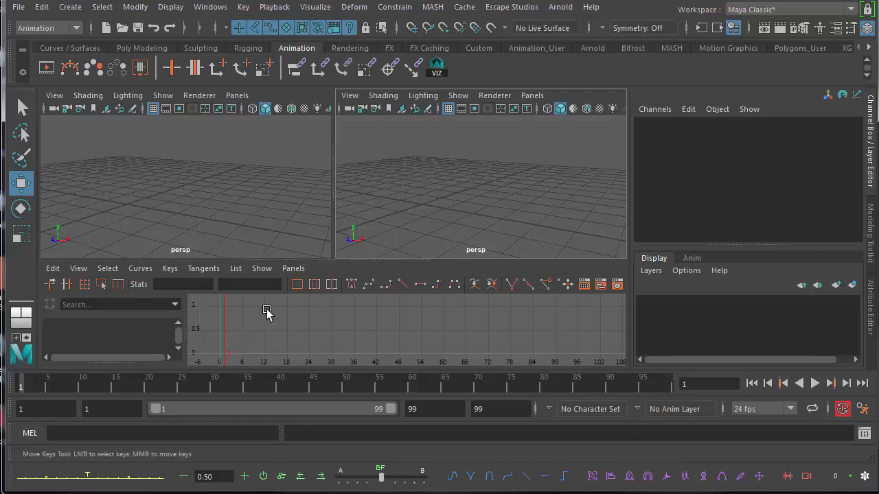
click(531, 96)
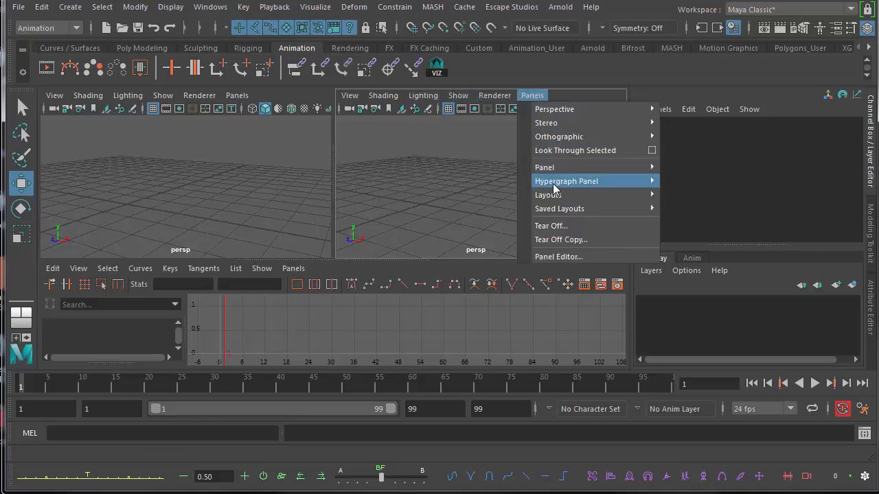
mouse_move(597, 195)
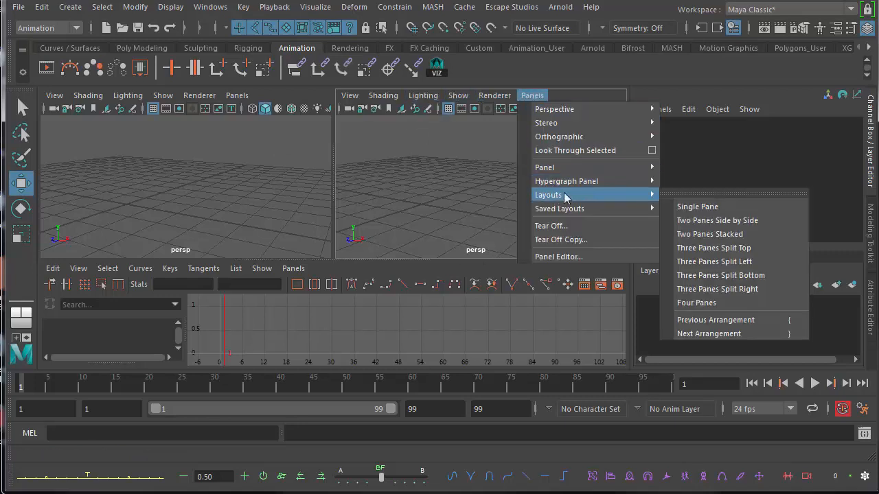
click(714, 248)
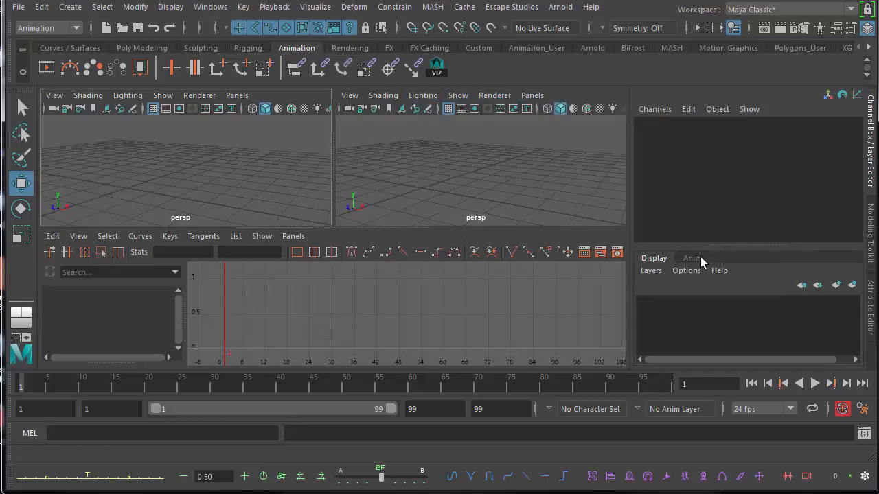
click(296, 237)
mouse_move(321, 309)
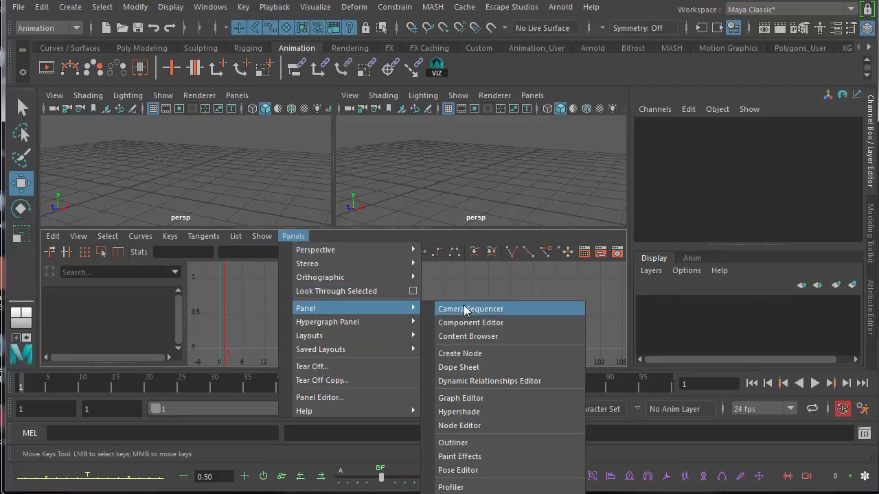
click(474, 398)
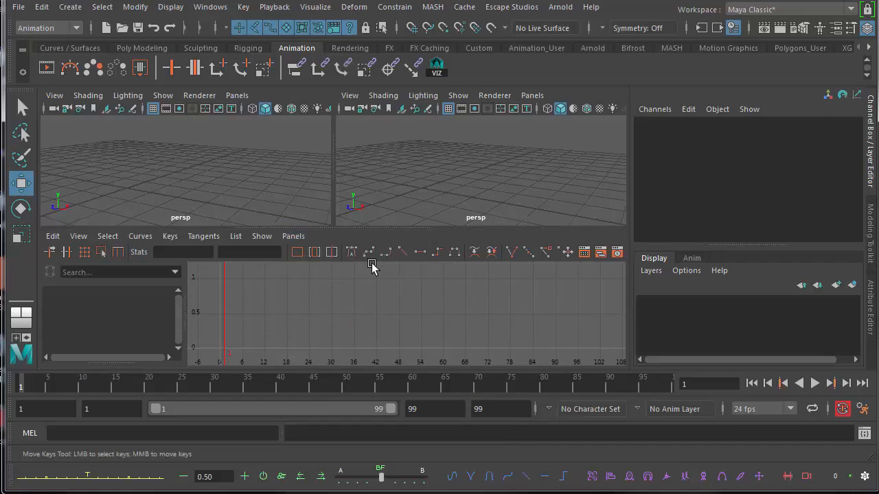
Create a polygon cube at the origin of the scene
mouse_move(440, 172)
alt+mouse_down()
mouse_move(473, 171)
mouse_move(437, 181)
mouse_move(448, 193)
mouse_move(440, 176)
mouse_move(449, 177)
alt+mouse_up()
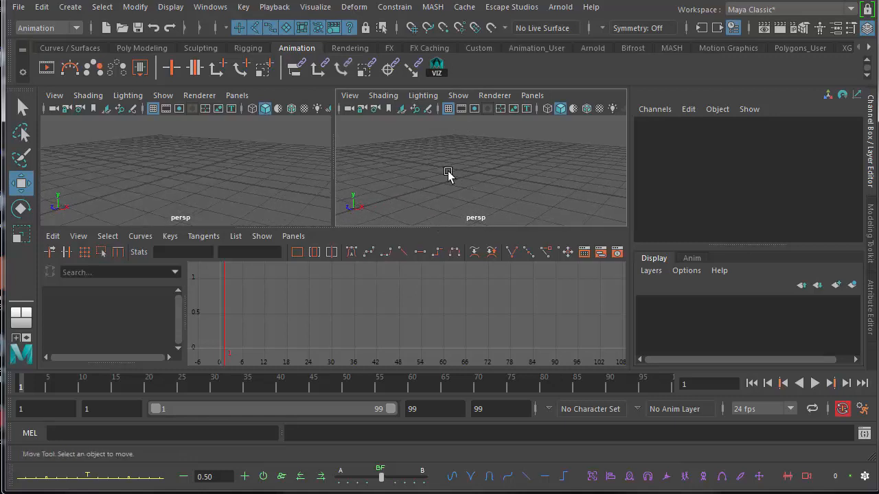
click(70, 8)
mouse_move(116, 56)
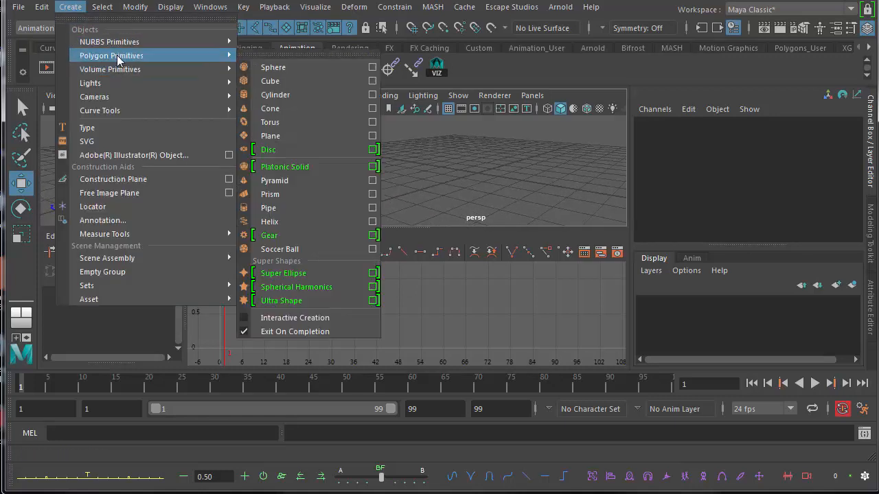
click(269, 81)
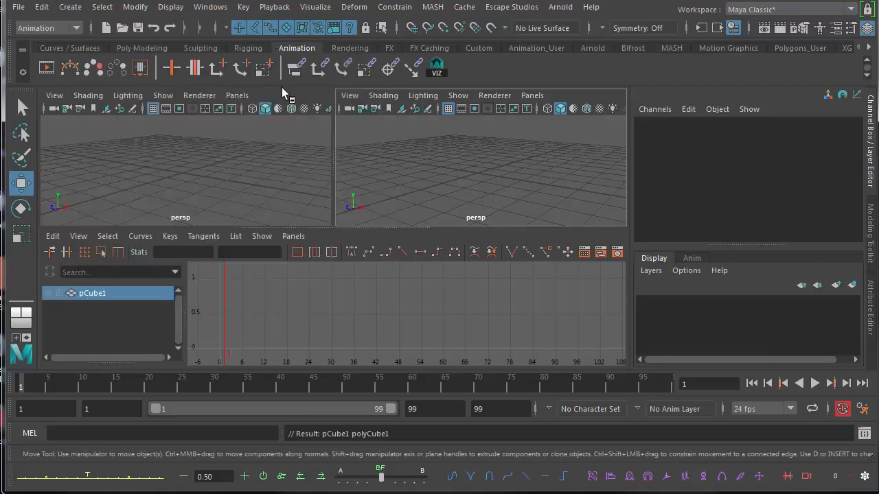
alt+right_drag(496, 176, 382, 170)
alt+drag(384, 171, 475, 181)
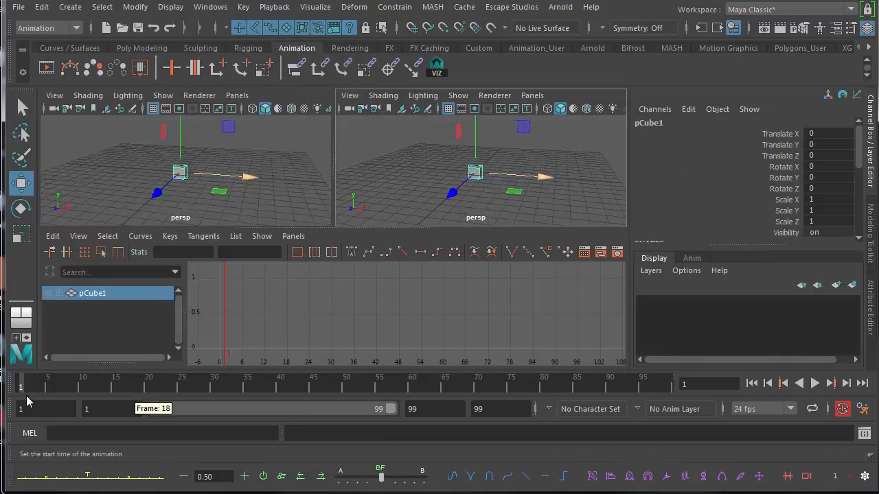
Move the cube along X to about -10.9 and set a key on it at frame 1
key(alt+v)
key(alt+v)
drag(542, 187, 460, 186)
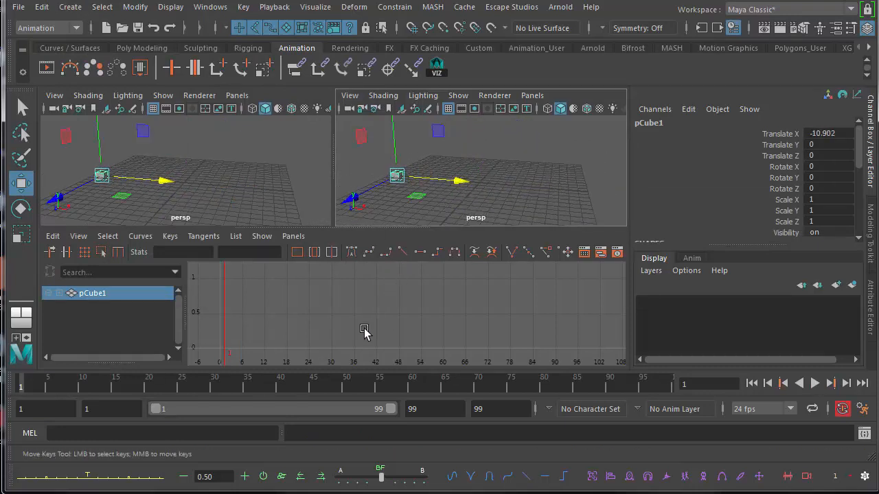
key(s)
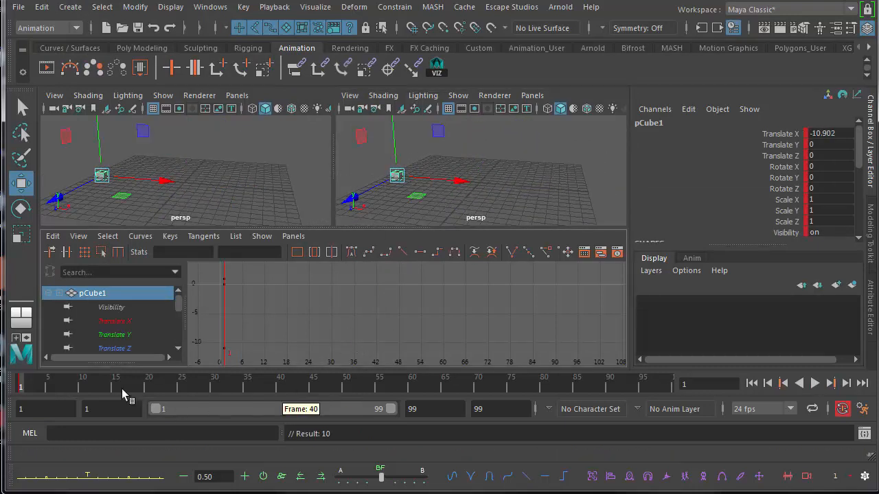
At frame 99, move the cube along X to about 10.85 to key its end position, and frame its curve in the Graph Editor
click(668, 389)
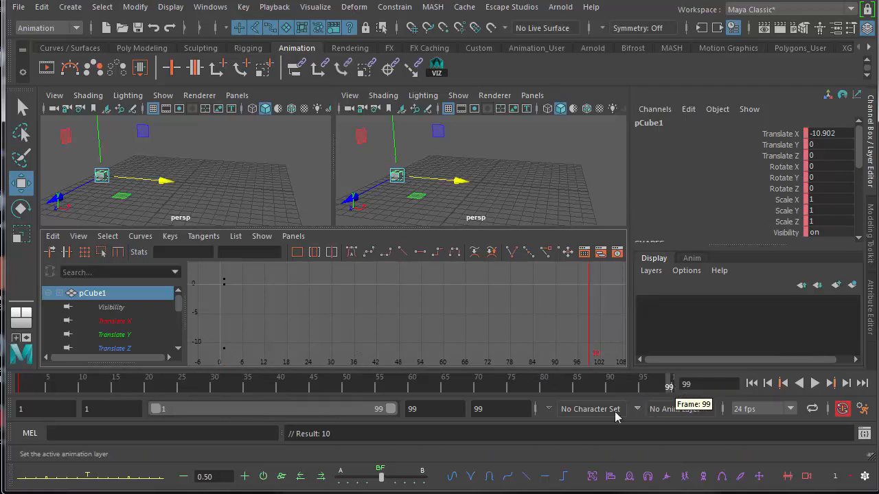
drag(459, 181, 670, 177)
alt+drag(550, 200, 584, 227)
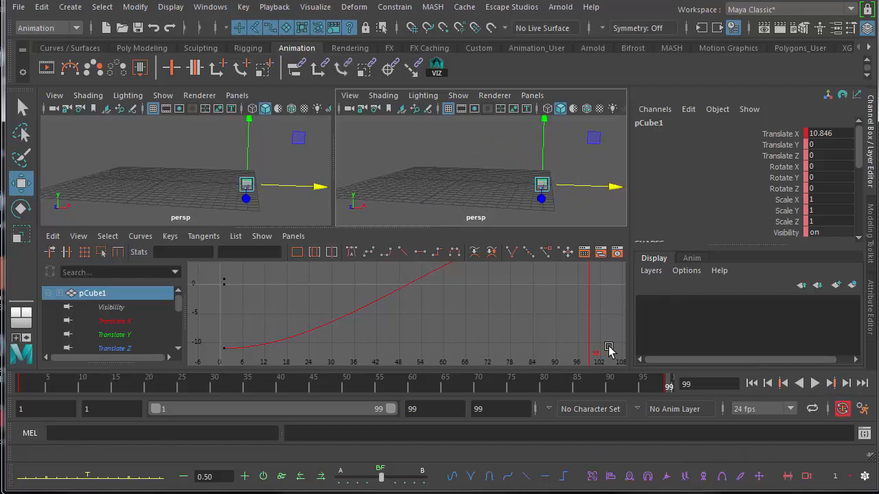
key(f)
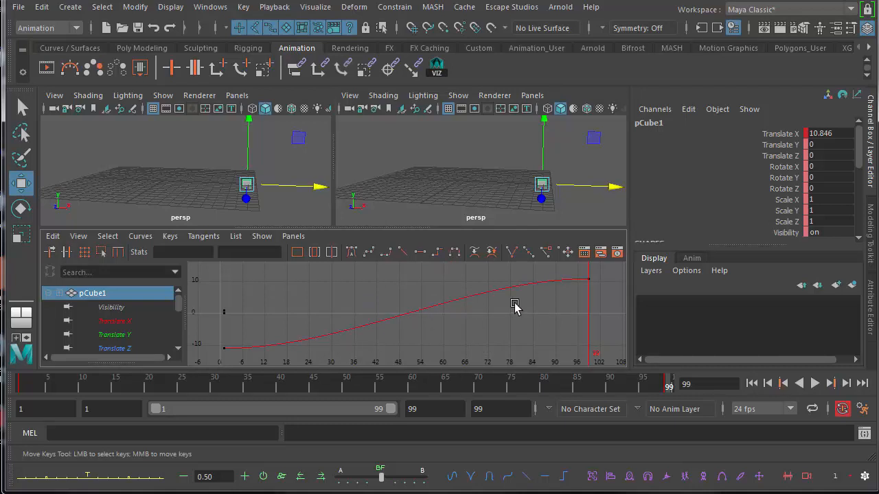
Play the cube's animation and watch its motion across the grid, then stop playback
click(814, 383)
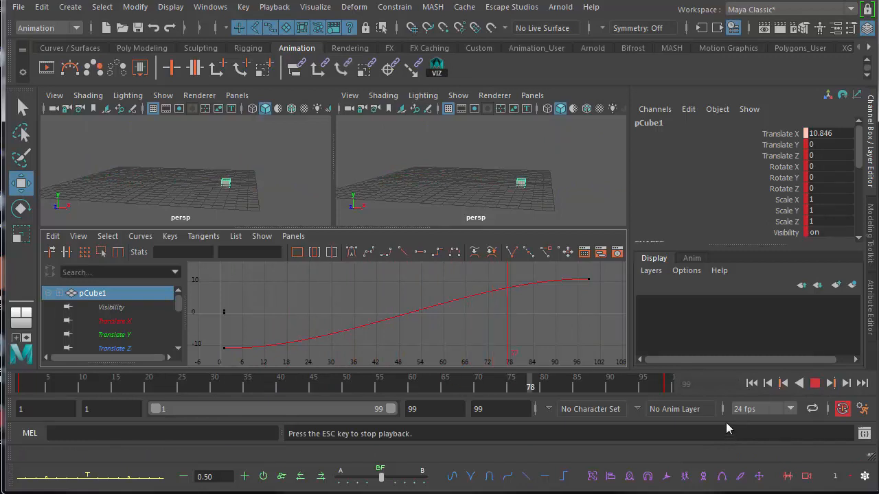
alt+middle_drag(426, 176, 449, 170)
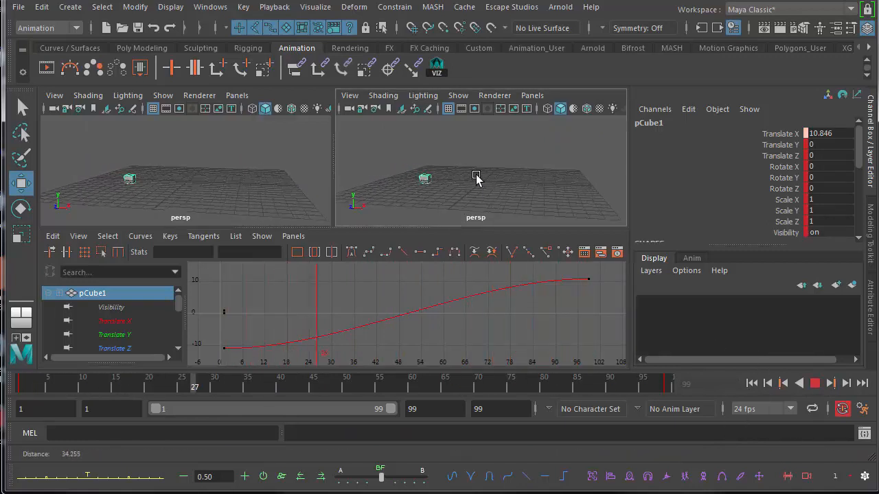
alt+drag(480, 190, 465, 194)
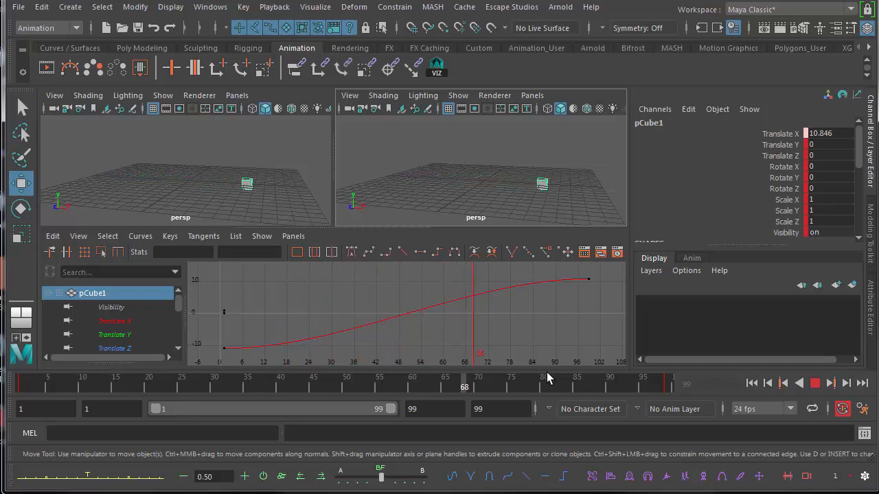
click(815, 383)
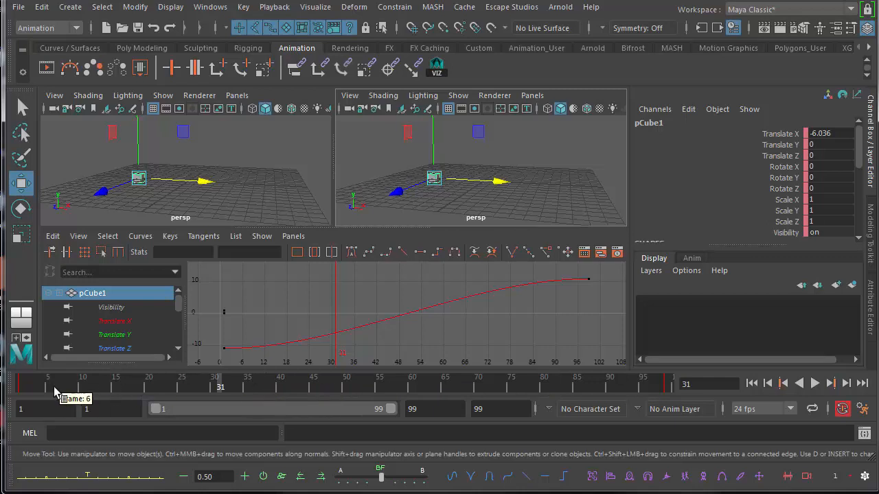
Scrub the timeline from frame 1 to frame 99 to examine the cube's changing speed, and return to frame 1
click(19, 383)
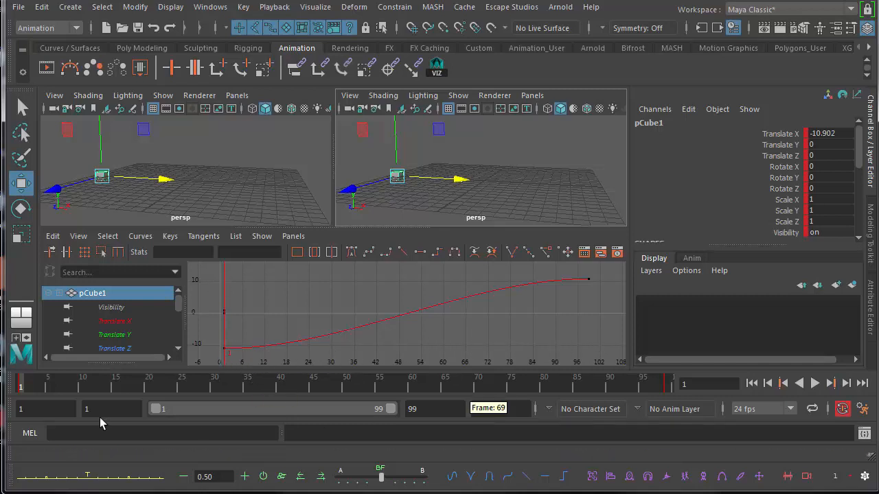
drag(20, 385, 95, 389)
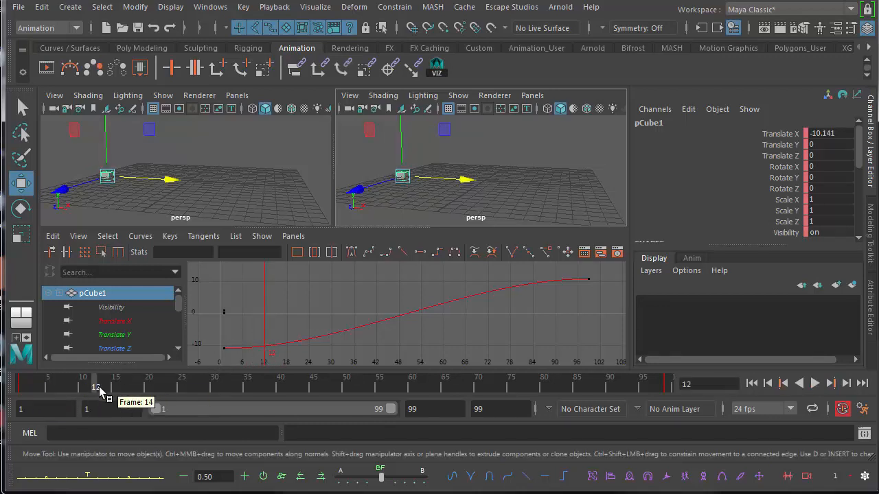
drag(110, 387, 373, 387)
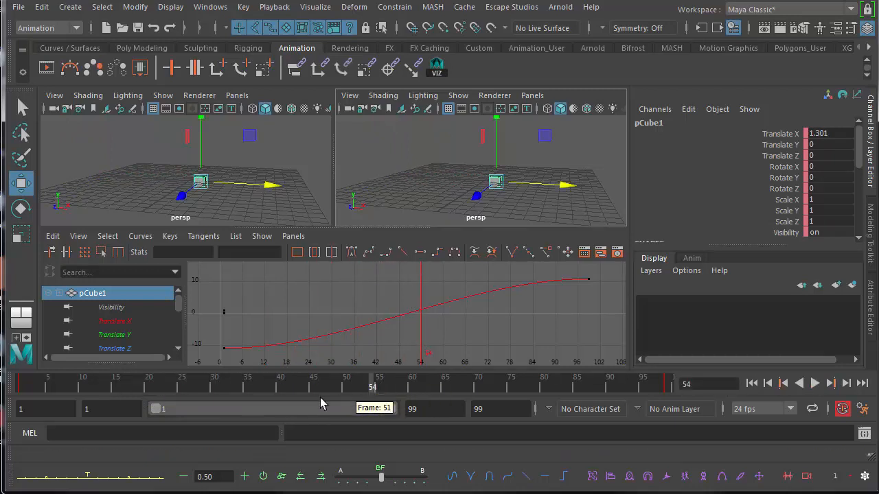
drag(274, 389, 677, 383)
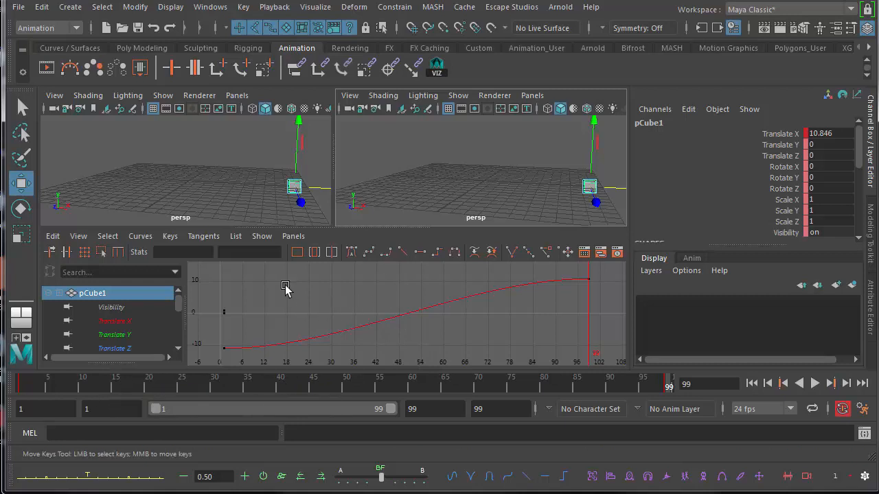
click(20, 383)
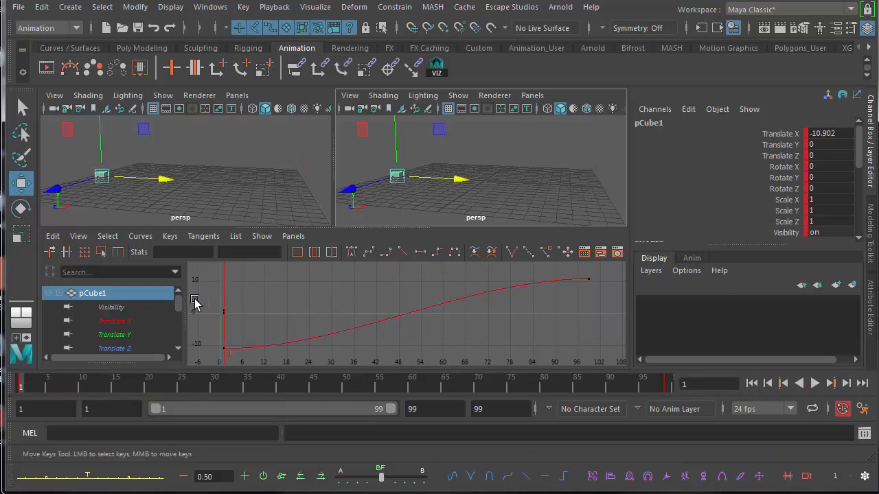
Select both keys on the cube's Translate X curve and give them linear tangents
click(136, 320)
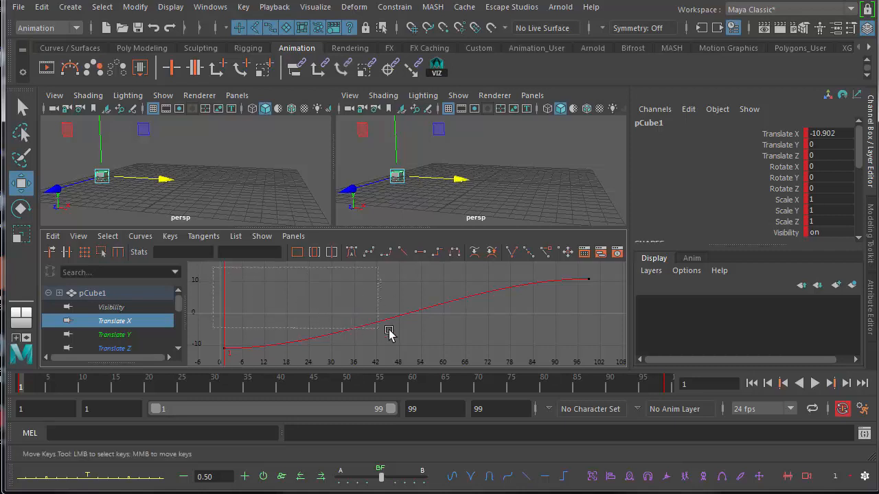
drag(389, 333, 613, 359)
drag(228, 277, 608, 361)
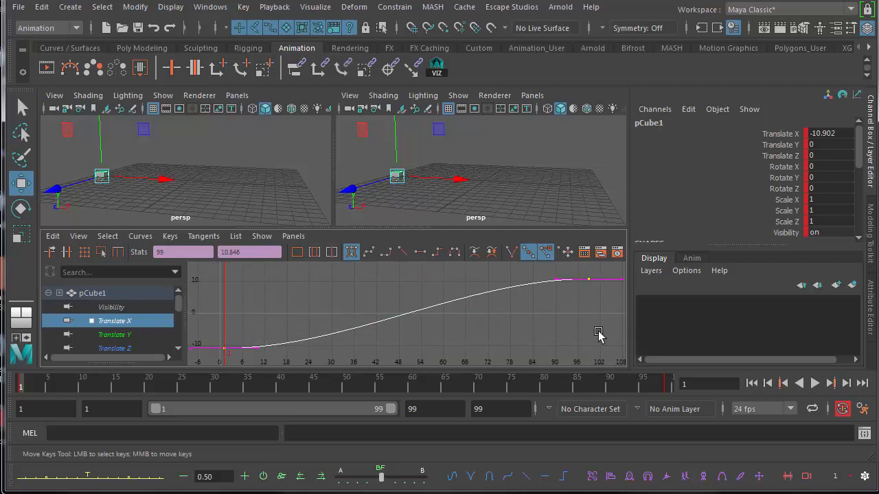
click(402, 251)
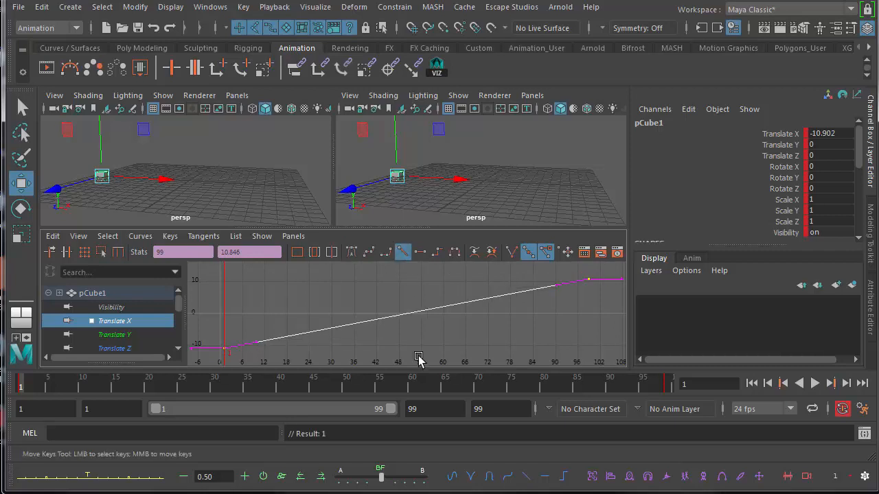
Play back the cube's motion with linear tangents and return to frame 1
click(814, 383)
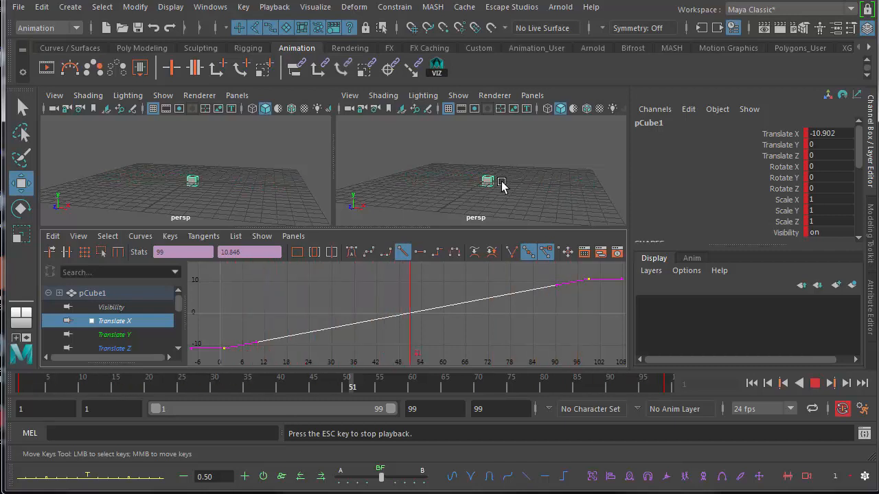
click(815, 384)
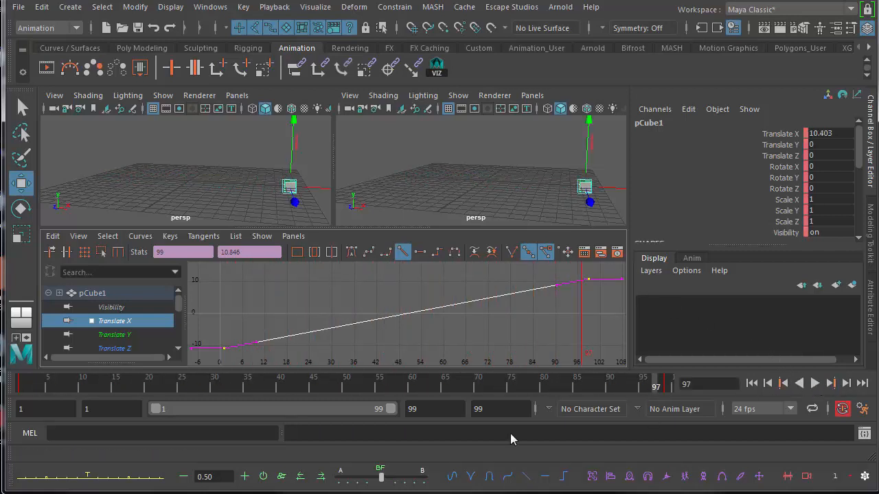
drag(74, 397, 19, 399)
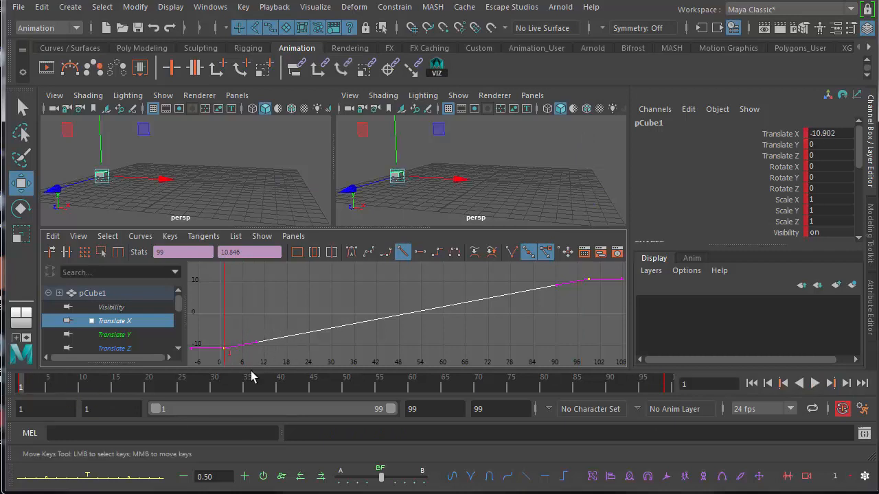
Try spline tangents on the selected Translate X keys, switch them to flat tangents, and play back the motion
click(369, 255)
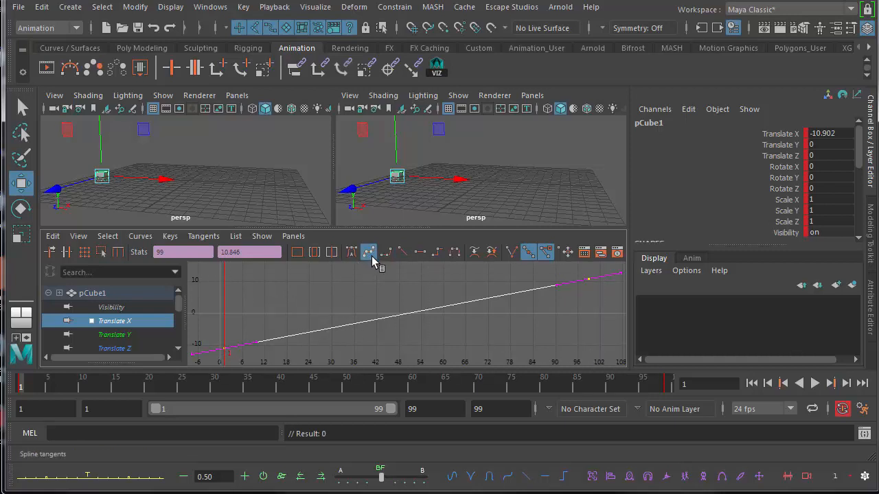
click(421, 253)
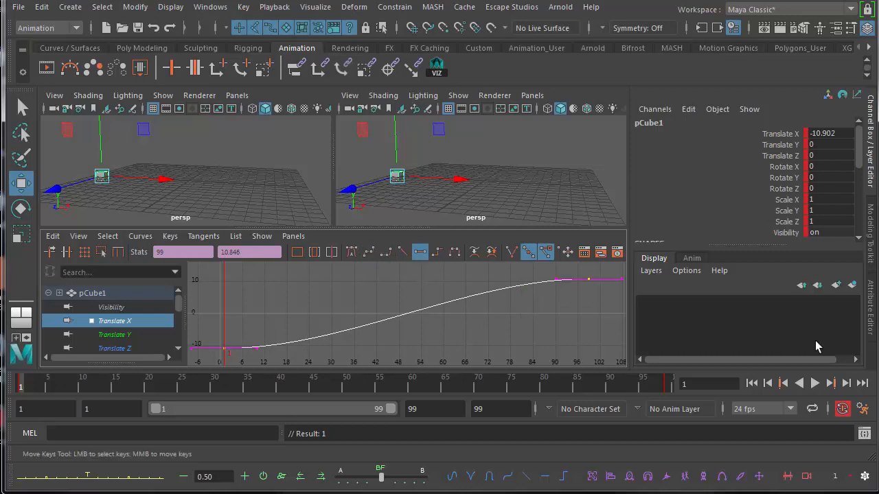
click(815, 384)
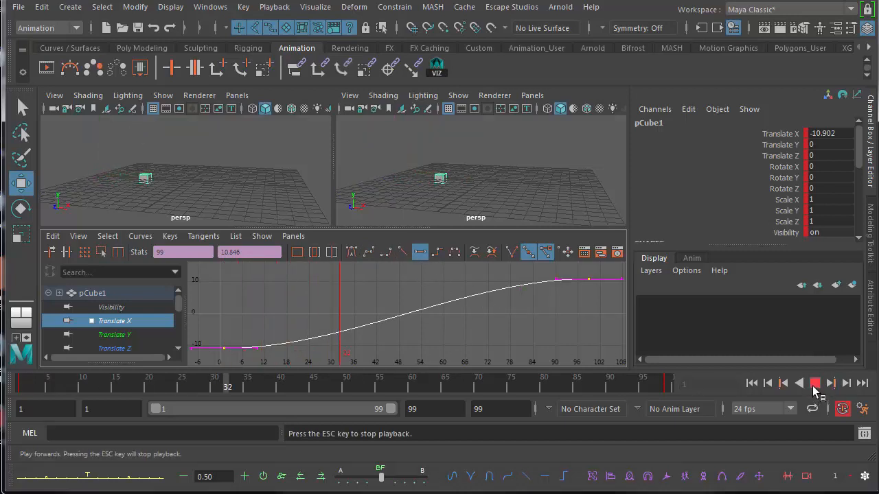
click(816, 384)
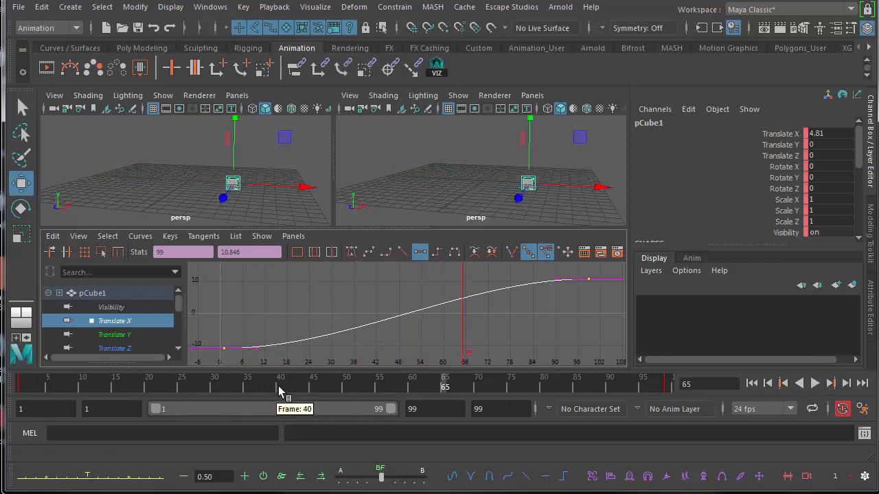
Set keyframes on the cube at frames 25, 49 and 73
click(306, 388)
mouse_move(315, 391)
mouse_down()
mouse_move(347, 385)
mouse_move(339, 393)
mouse_up()
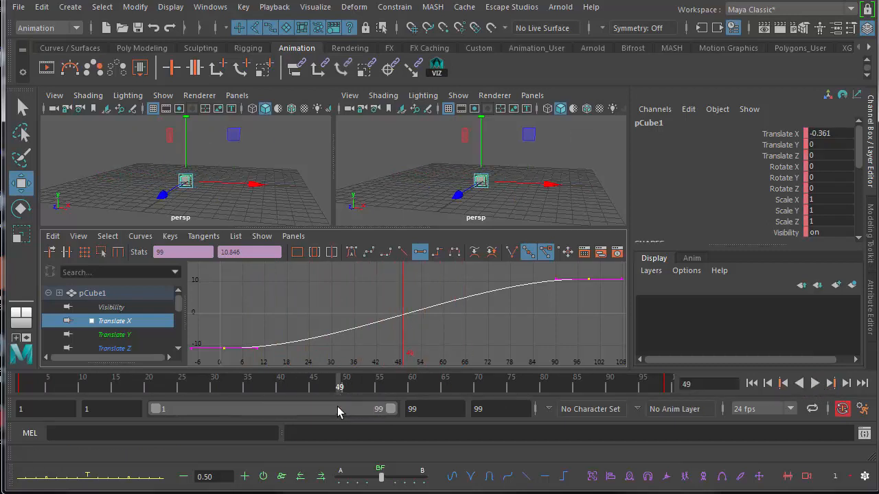
drag(233, 392, 183, 398)
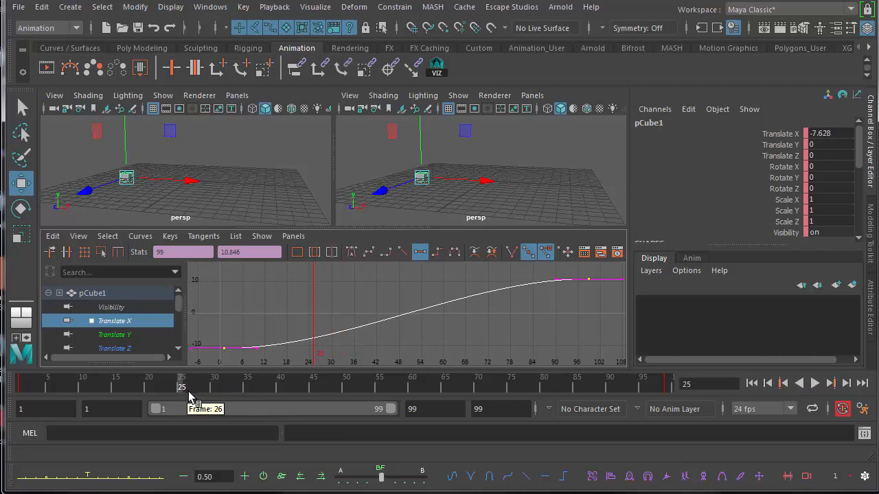
key(s)
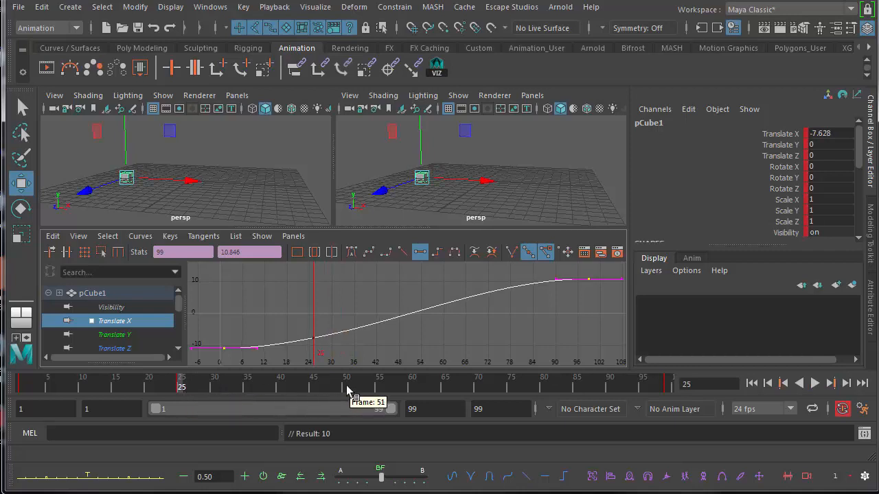
click(334, 389)
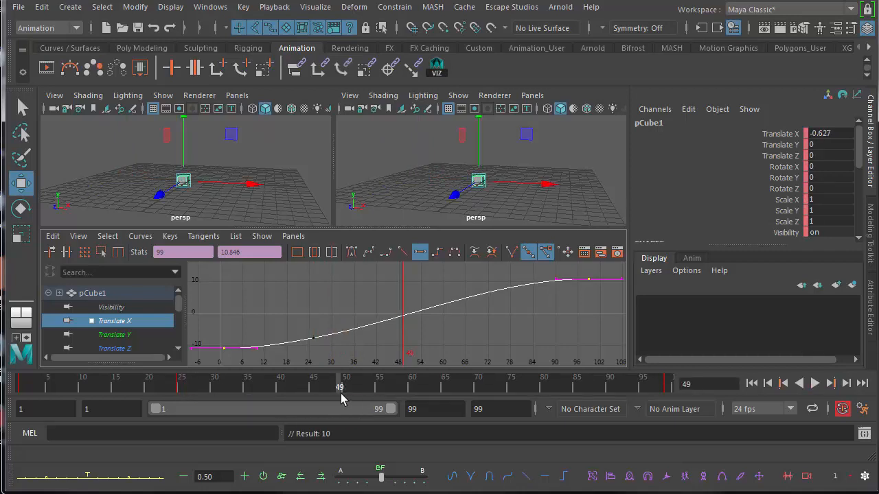
key(s)
click(504, 393)
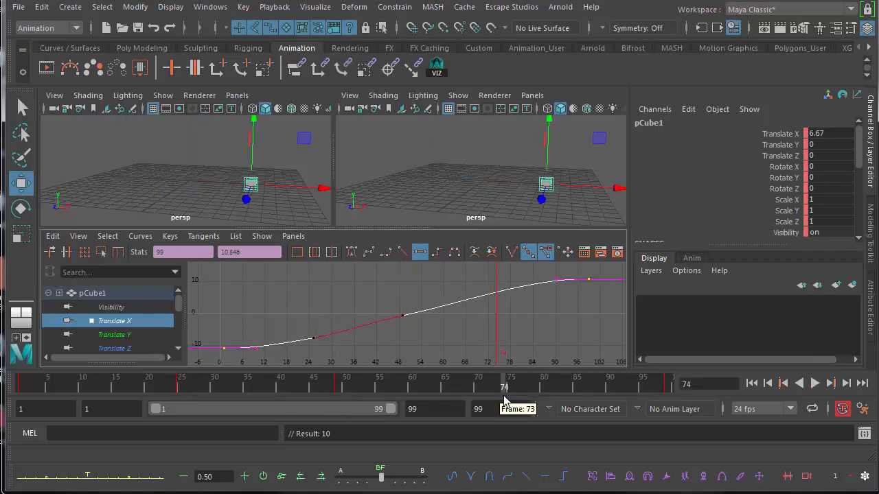
click(497, 393)
key(s)
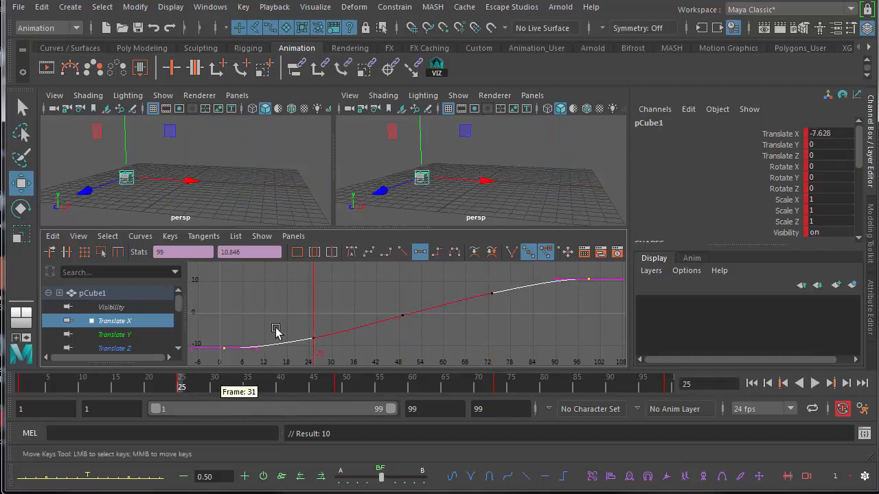
Change the Translate X key values to about -0.627 at frame 25, 0.162 at frame 73 and -10.714 at frame 49
drag(298, 328, 333, 357)
shift+middle_drag(296, 360, 297, 340)
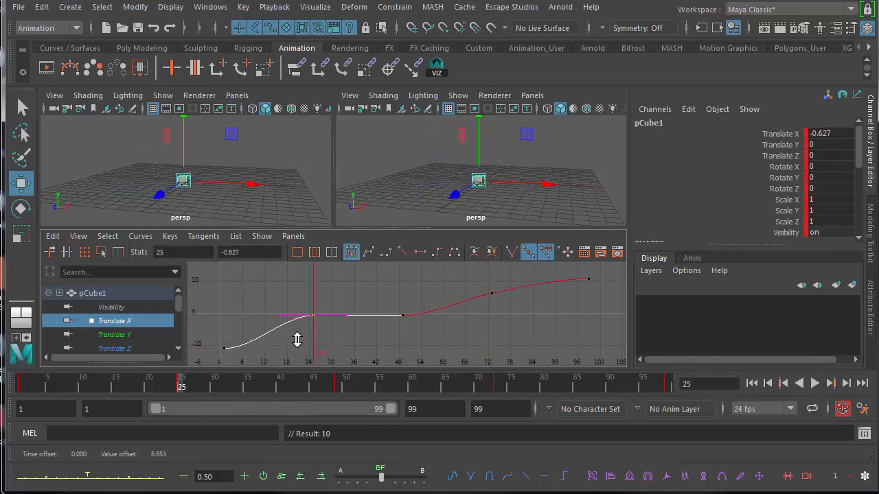
click(497, 387)
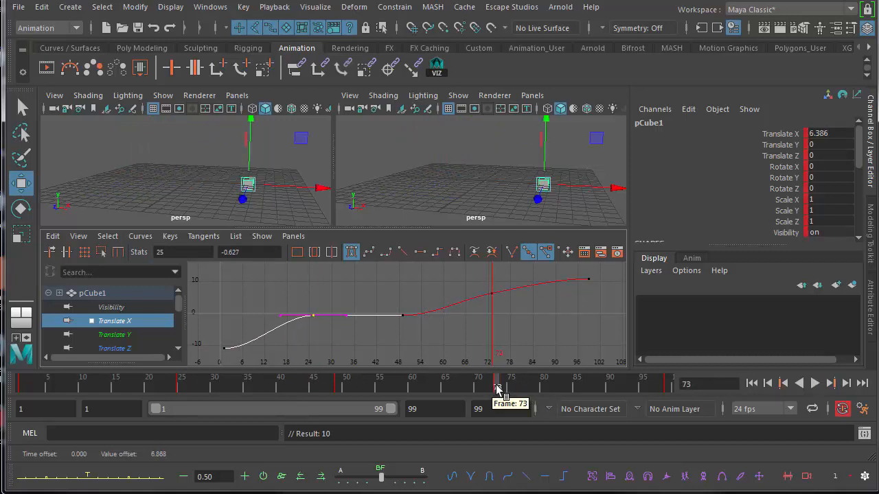
click(493, 295)
shift+middle_drag(493, 296, 496, 337)
click(346, 388)
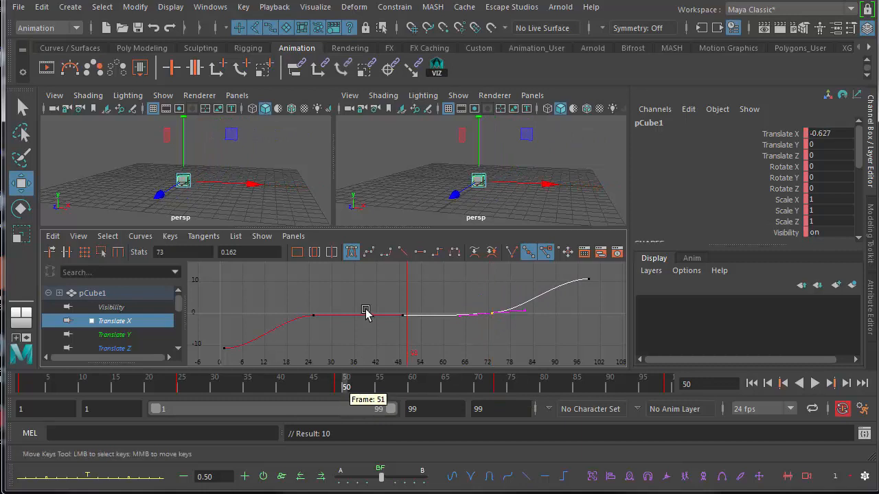
drag(378, 294, 418, 336)
shift+middle_drag(419, 336, 408, 361)
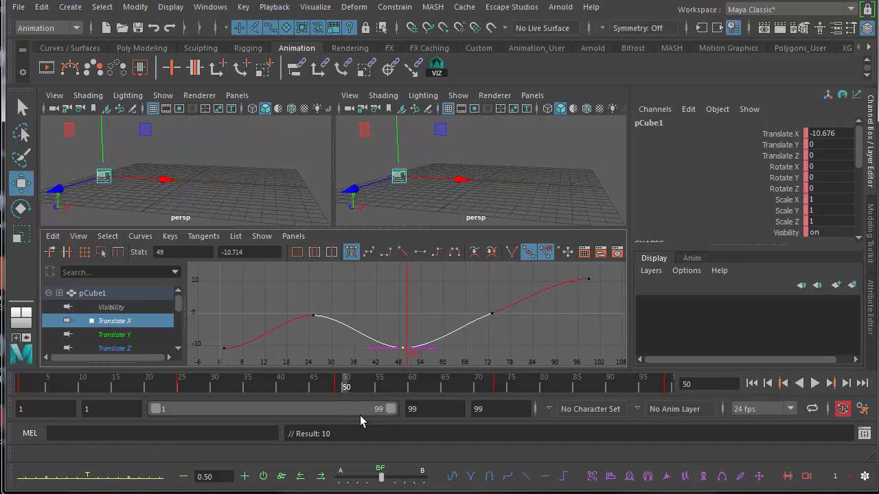
Play back the animation and scrub through the frames to examine how the cube follows the reshaped Translate X curve
click(21, 386)
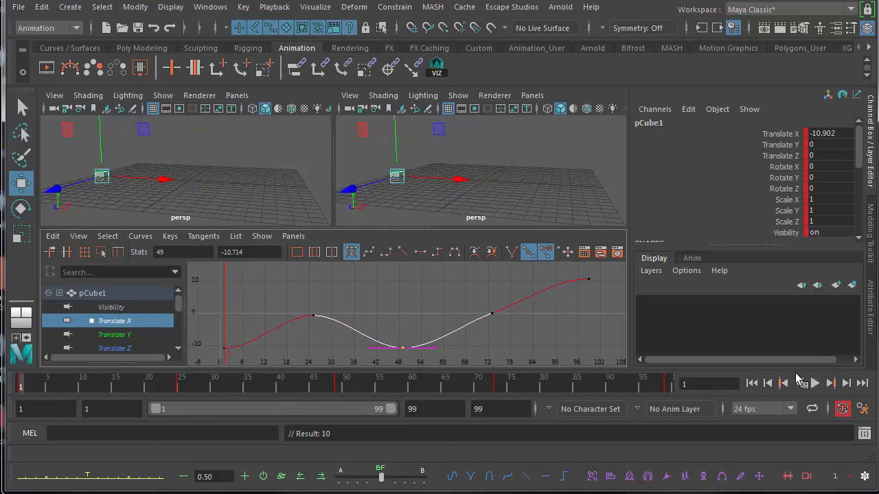
click(815, 383)
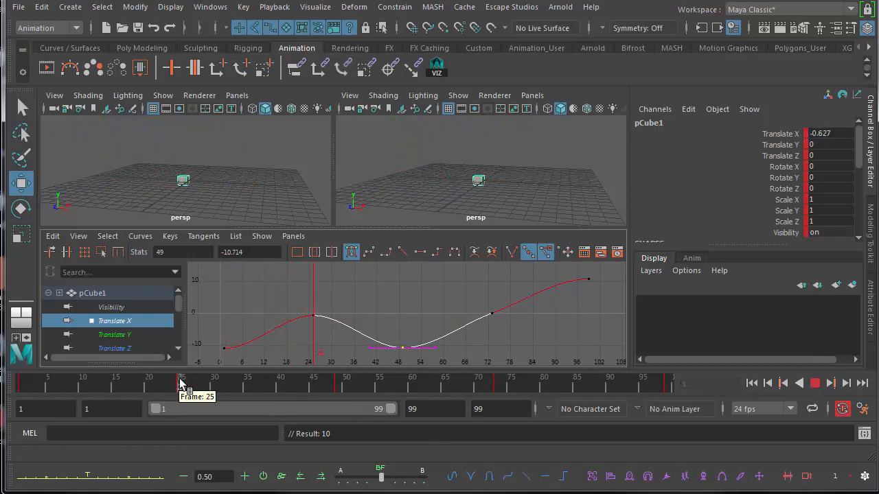
drag(180, 378, 642, 383)
click(814, 385)
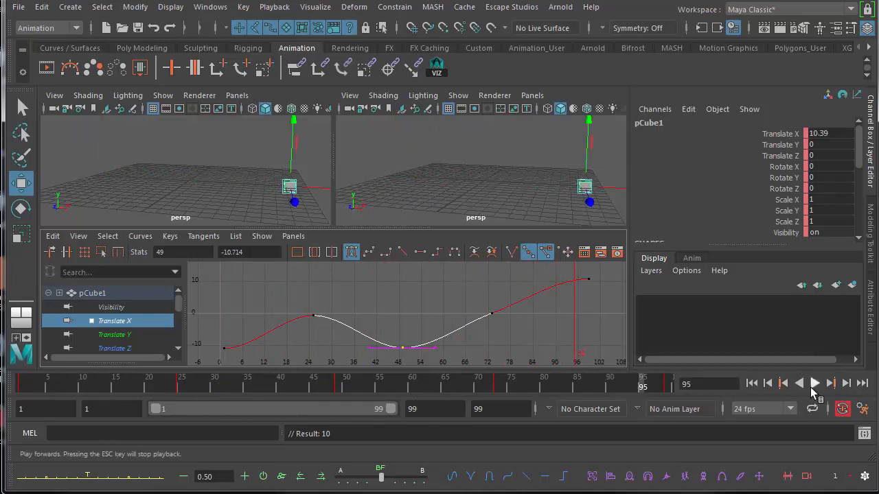
click(813, 387)
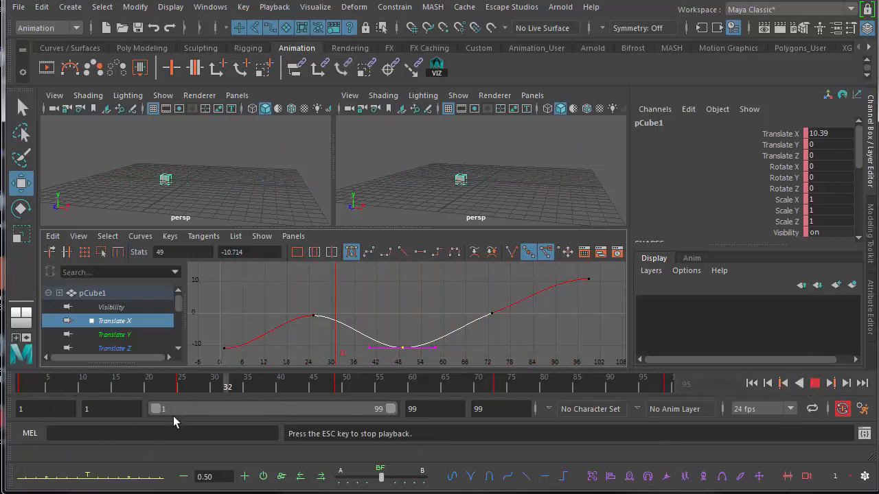
click(815, 383)
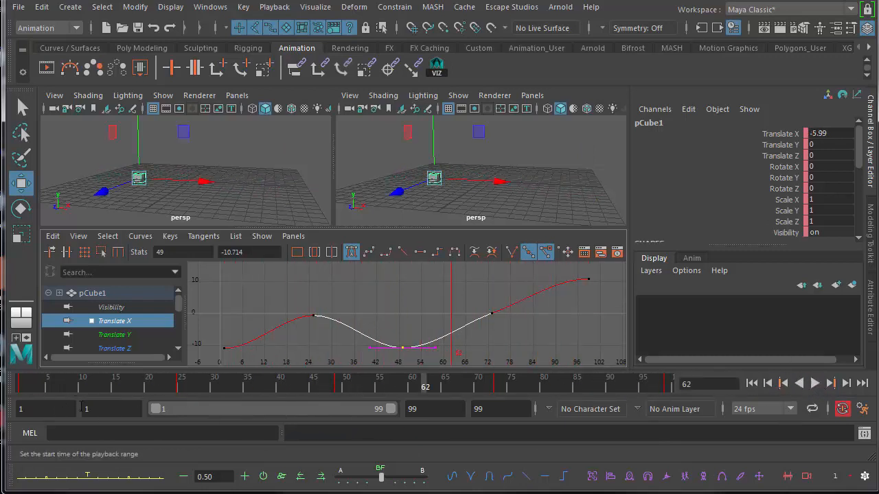
drag(36, 385, 686, 386)
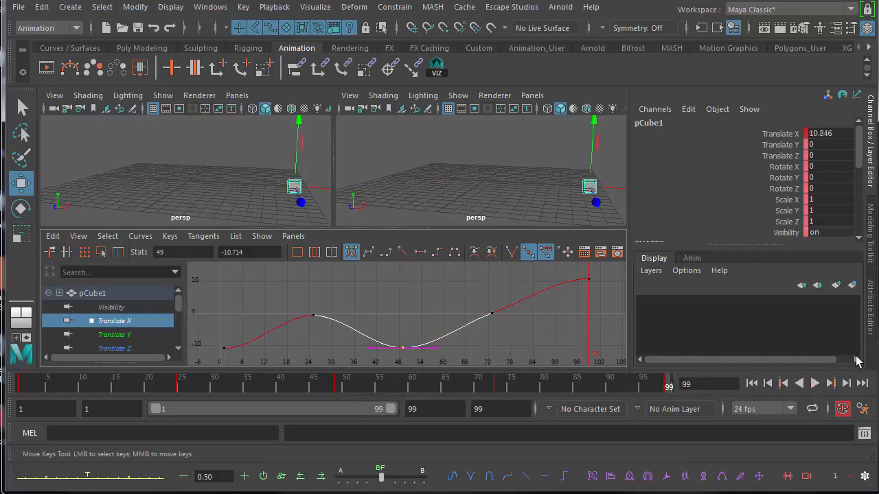
click(815, 383)
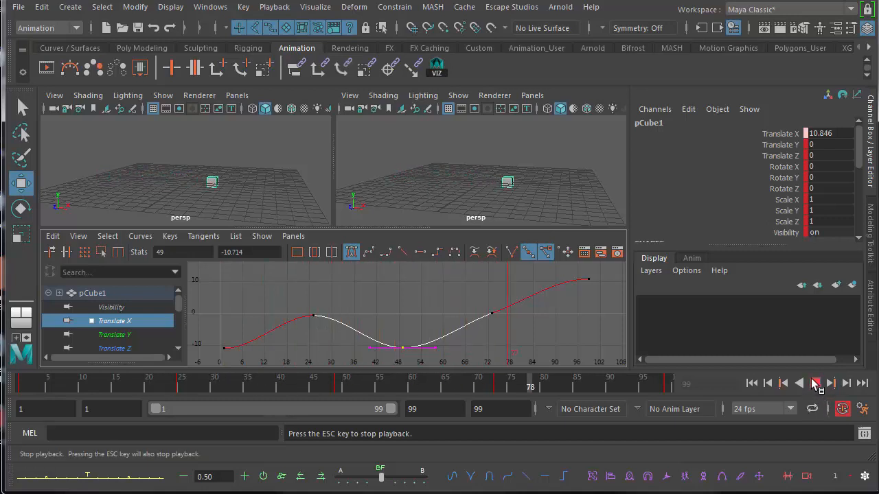
click(815, 383)
Delete the three intermediate keys at frames 25, 49 and 73 from the Translate X curve
drag(293, 291, 516, 376)
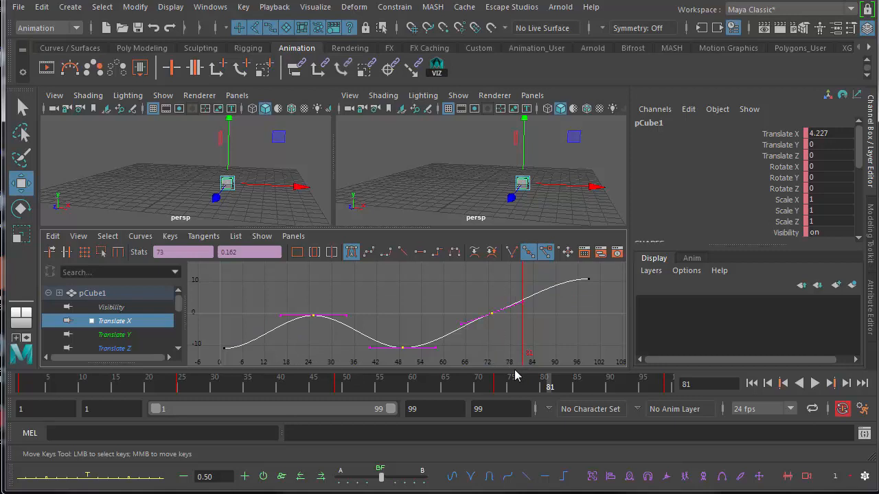
key(Delete)
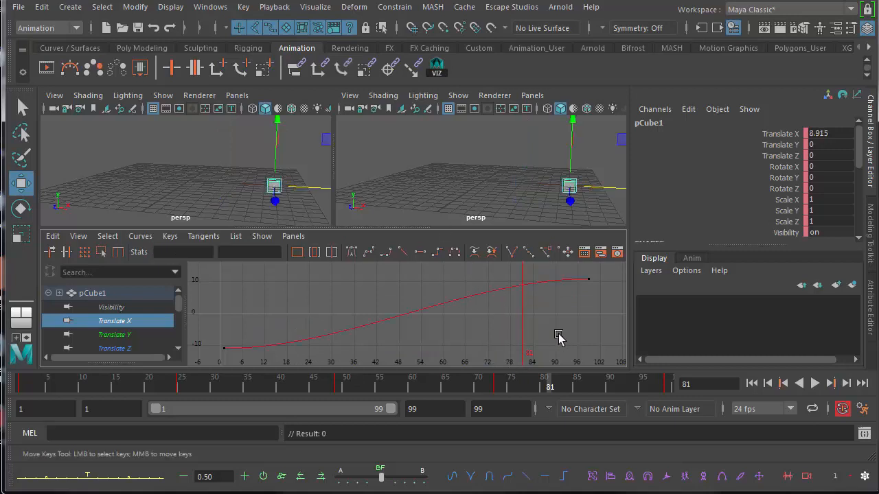
Select both remaining Translate X keys, try spline tangents on them, and switch them to stepped tangents
drag(217, 265, 613, 366)
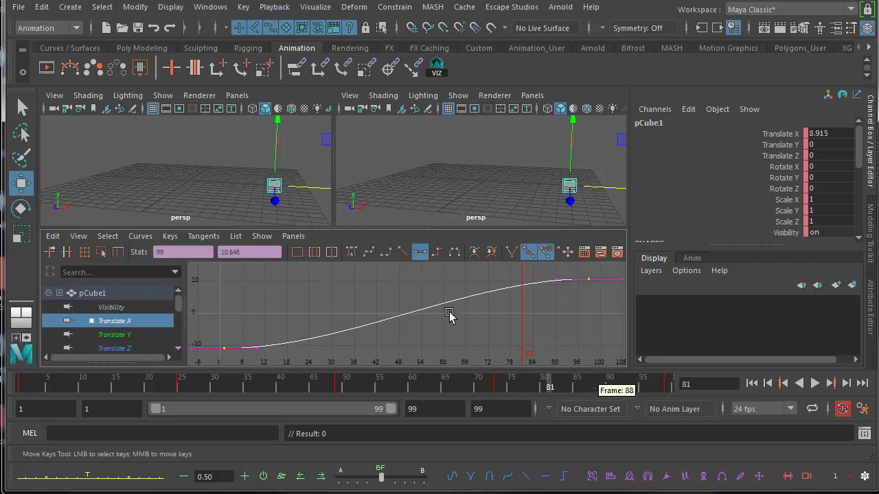
click(385, 253)
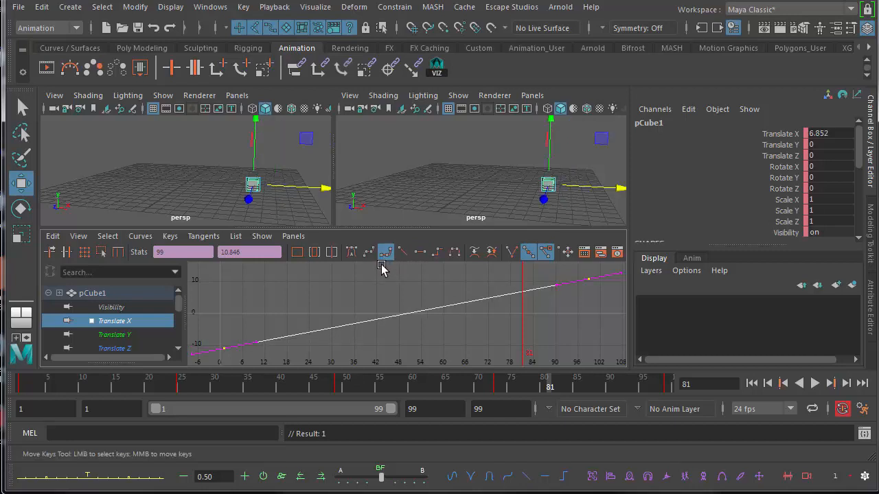
click(438, 252)
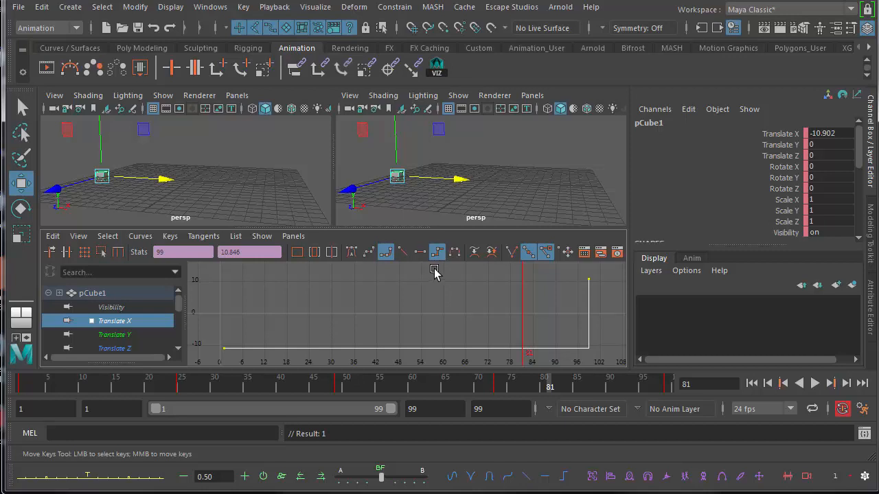
Play back and scrub the timeline to examine the cube's jump at frame 99 with stepped tangents
click(815, 385)
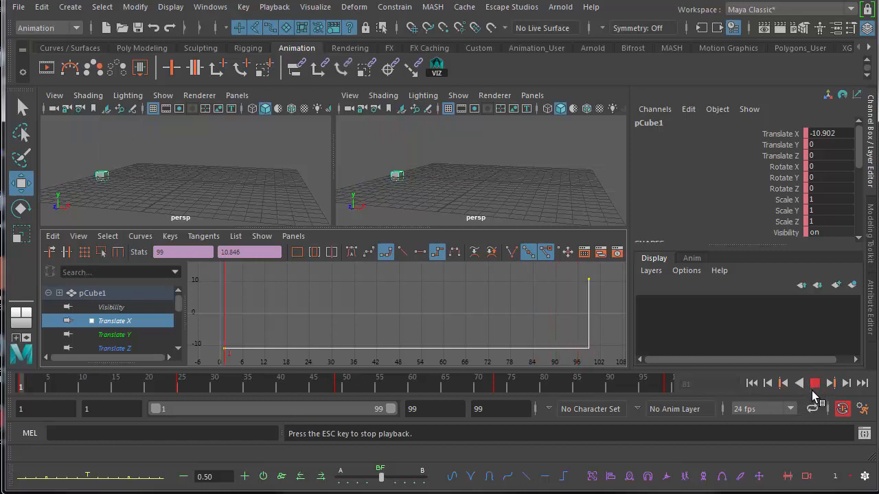
click(815, 384)
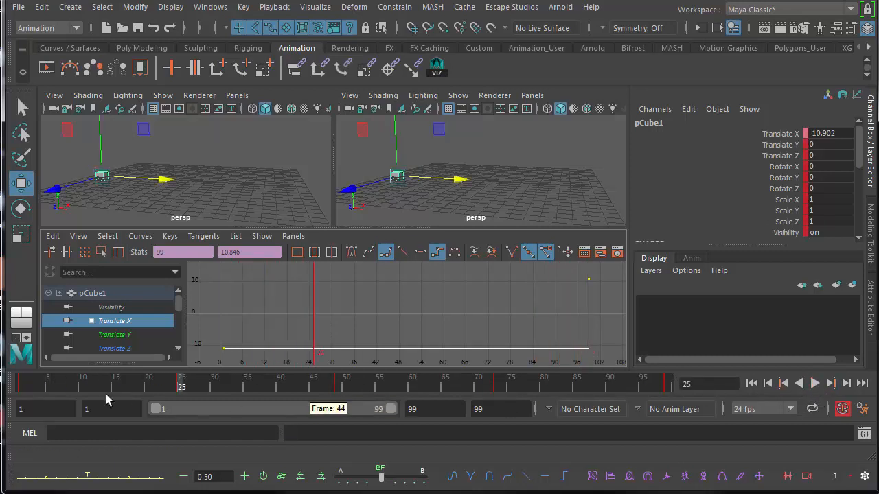
key(alt+v)
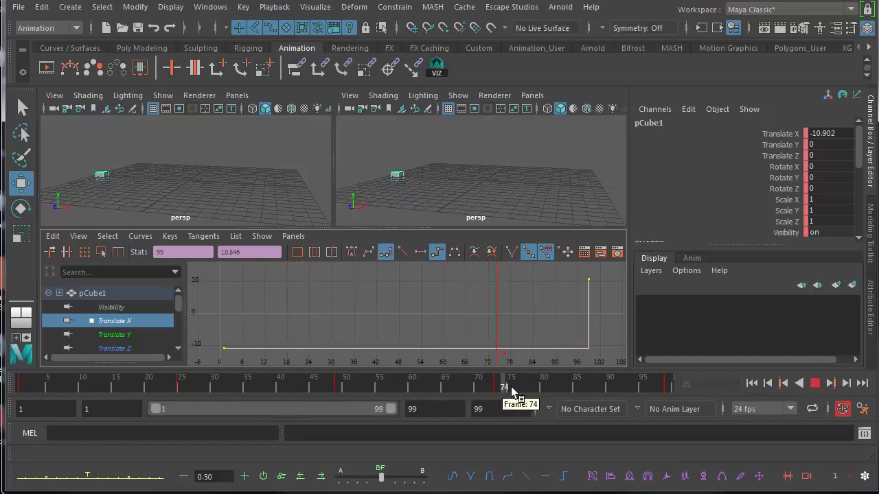
drag(585, 389, 669, 392)
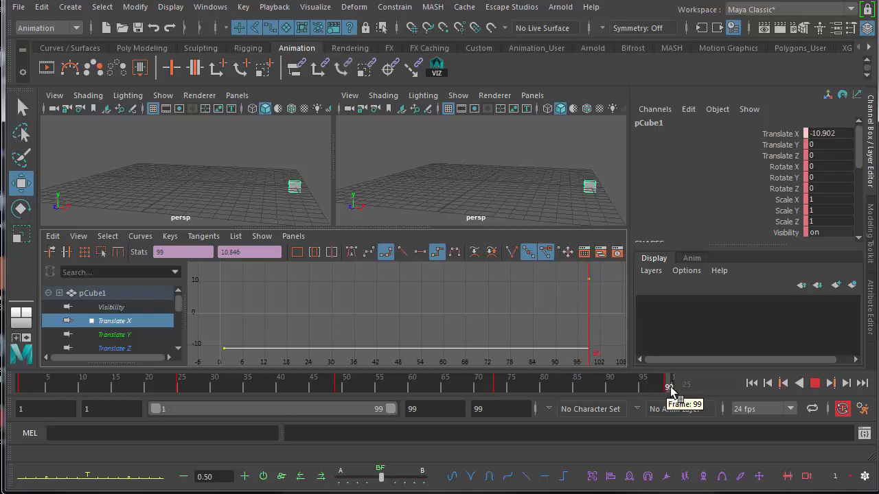
drag(679, 391, 678, 392)
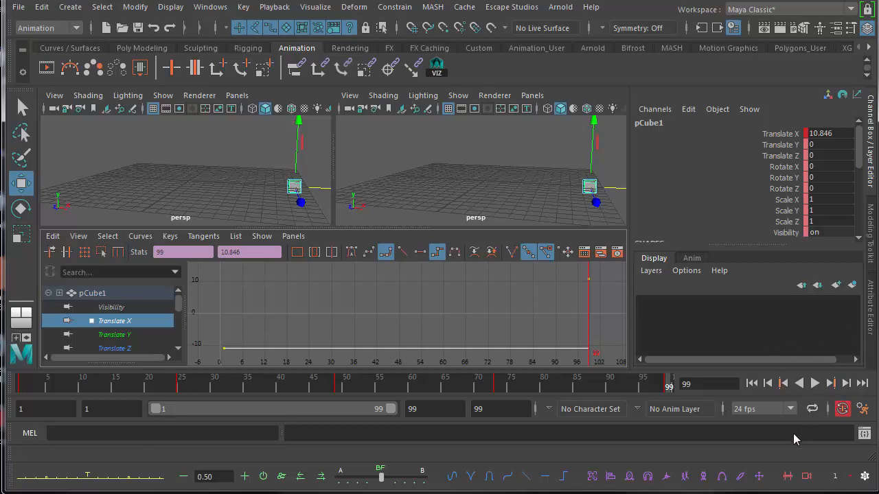
key(alt+v)
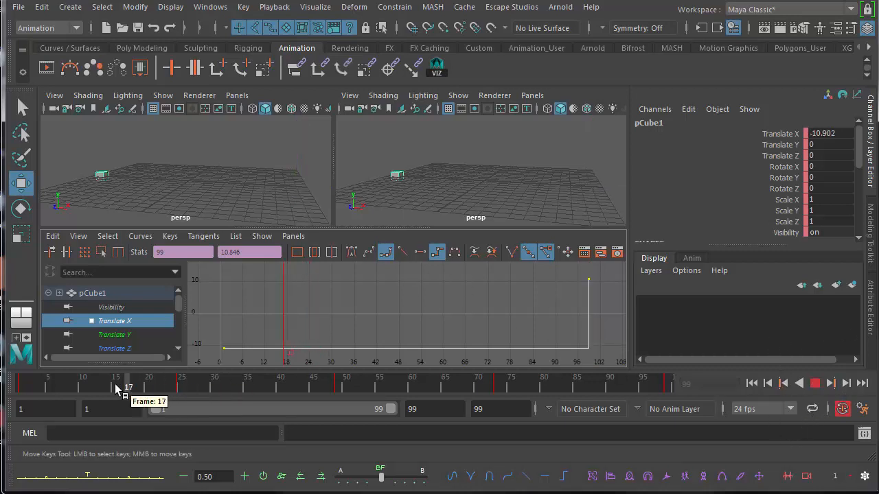
drag(202, 387, 207, 386)
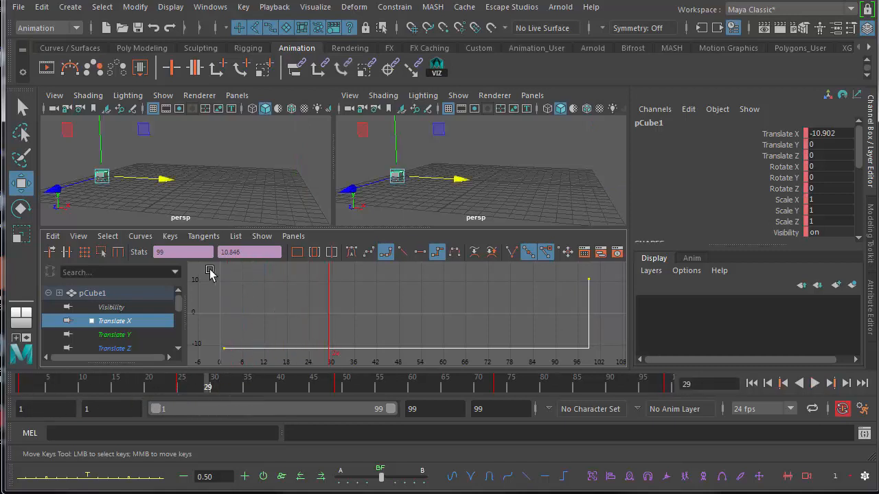
Give both Translate X keys flat tangents and play back the cube's motion
drag(214, 269, 621, 353)
click(420, 254)
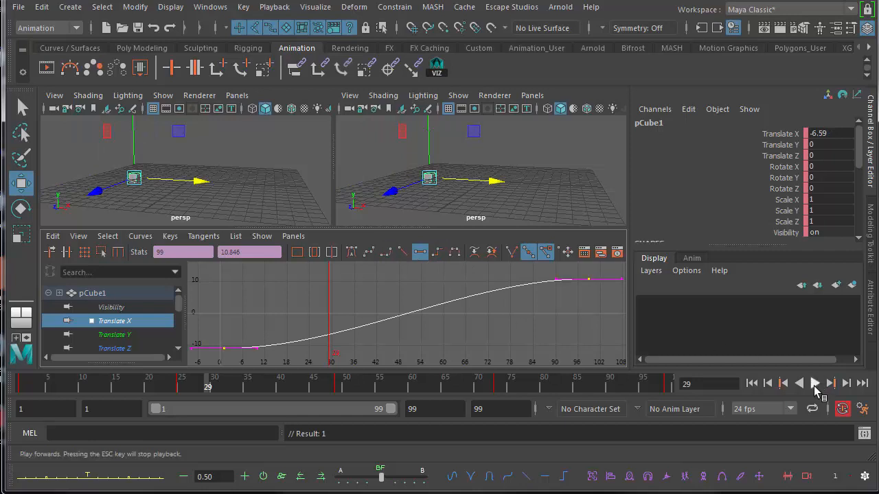
click(815, 383)
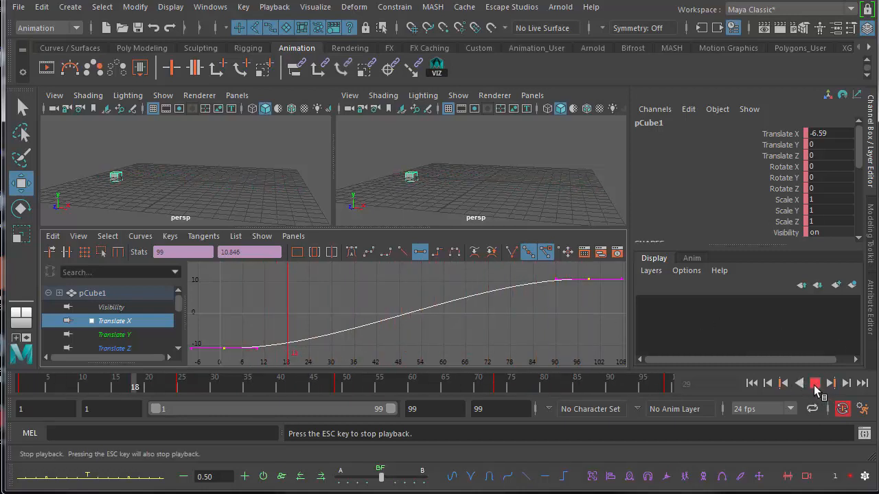
click(814, 383)
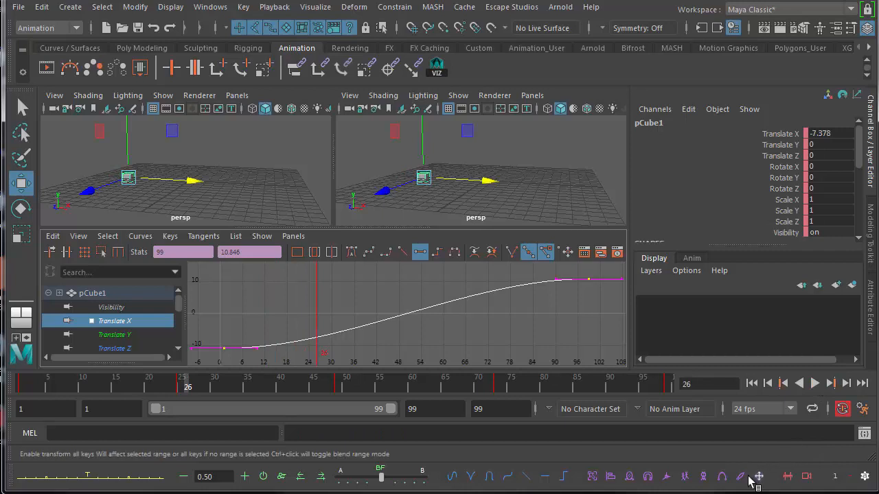
click(815, 386)
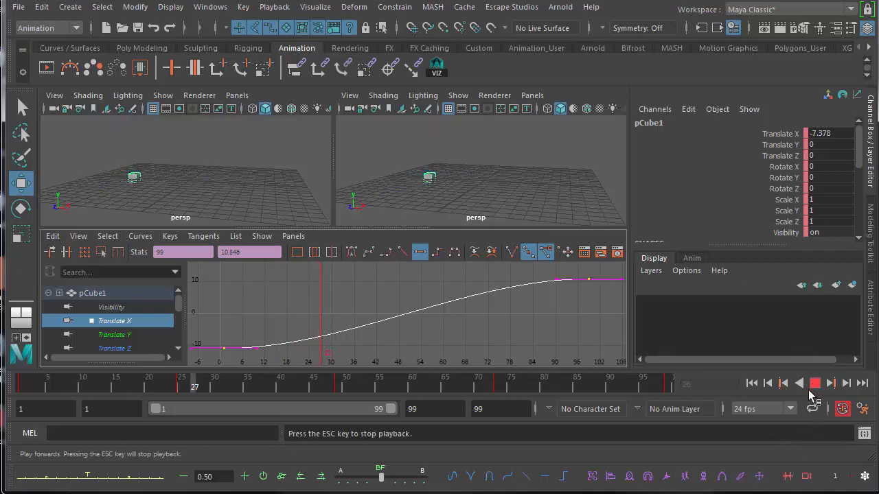
click(816, 386)
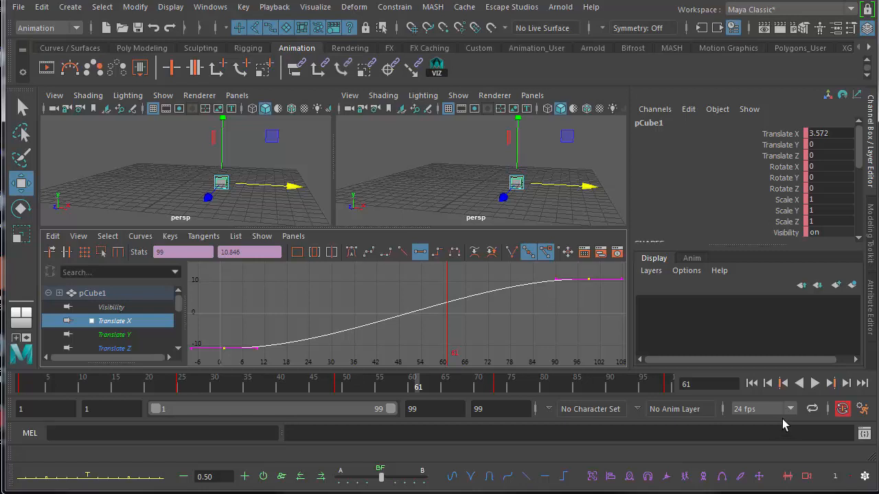
At frame 99, try lowering the selected Translate X keys by about 0.64, and undo the move
key(alt+v)
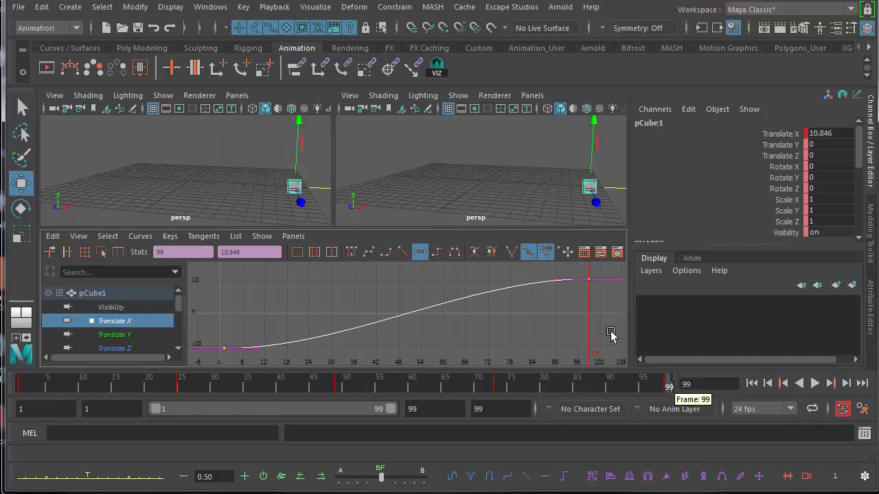
mouse_move(588, 298)
shift+middle_down()
mouse_move(579, 322)
mouse_move(577, 301)
shift+middle_up()
key(ctrl+z)
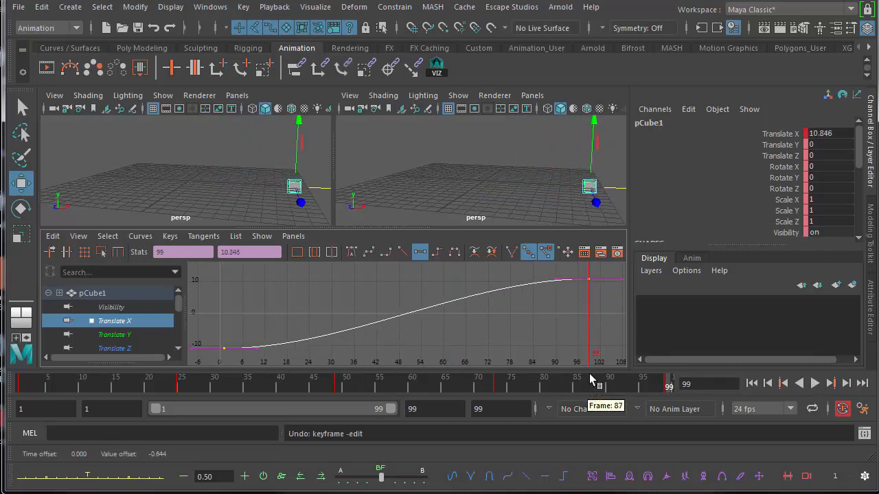